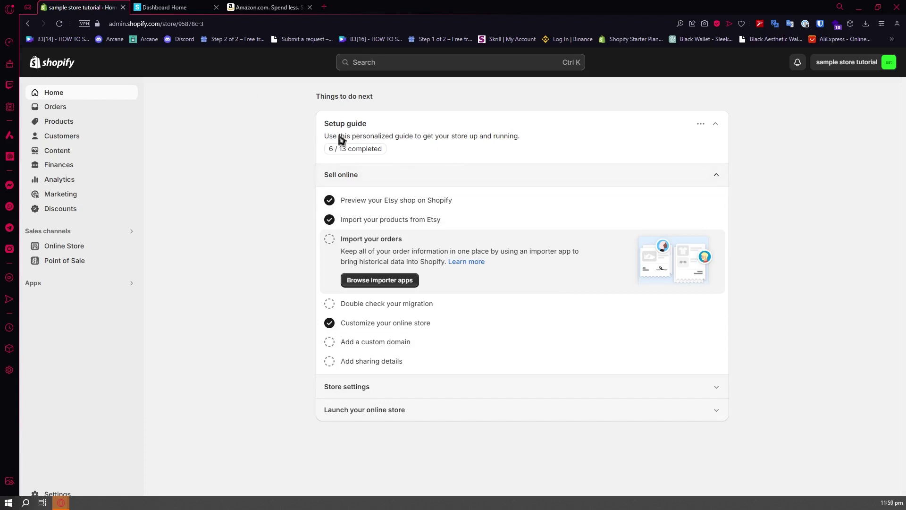
# Search the admin for 'spreadr' and open the Amazon Importer Spreadr App result
pyautogui.click(379, 69)
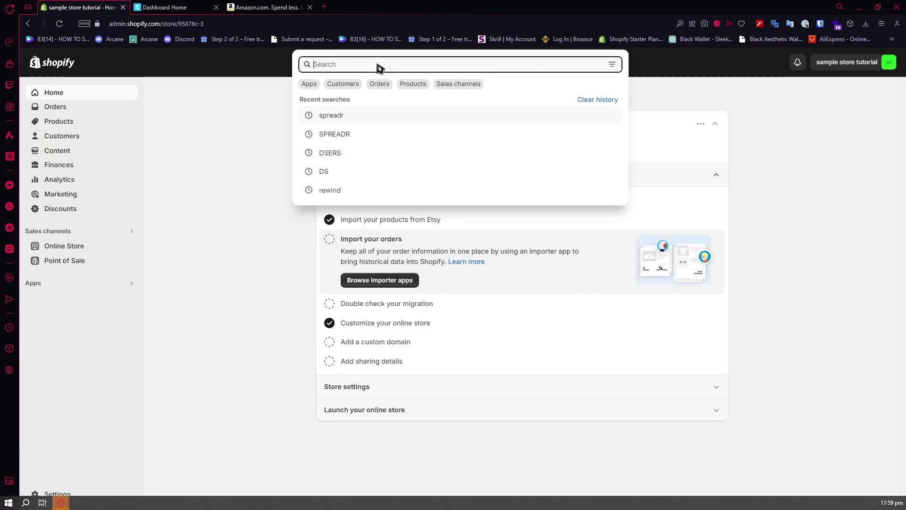
pyautogui.write('spreadr')
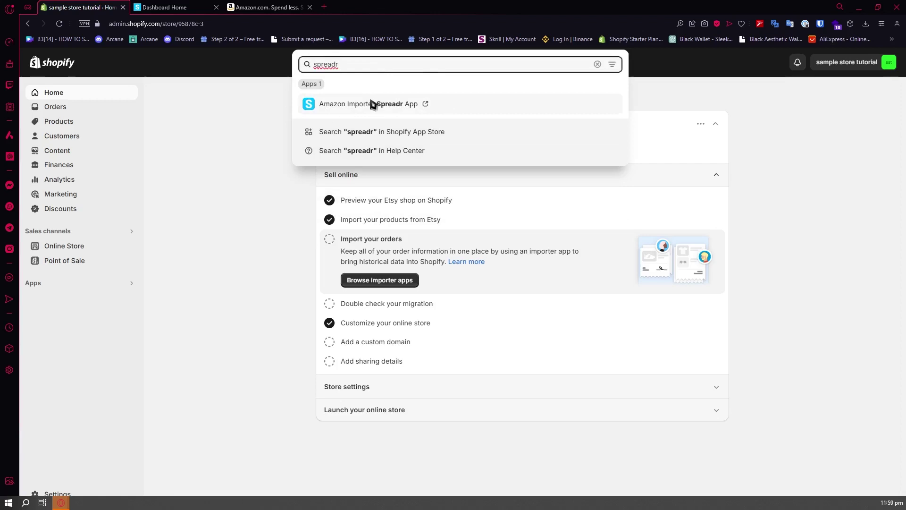
pyautogui.click(292, 75)
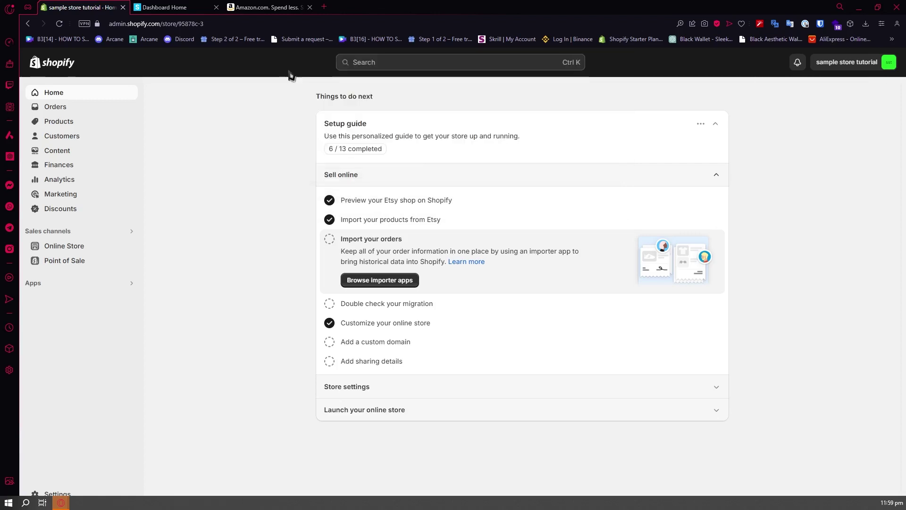
pyautogui.click(389, 63)
pyautogui.write('amazon')
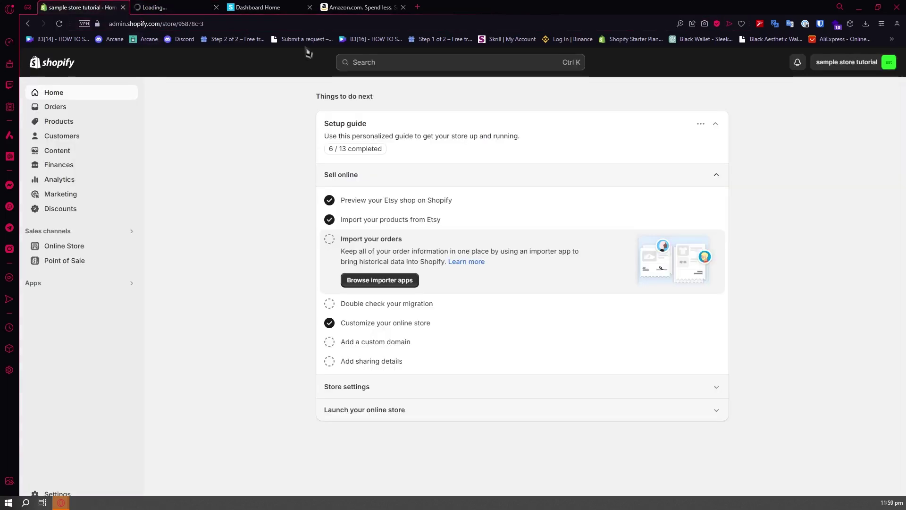
# Search the App Store for 'amazon' and browse the results for the Amazon Importer Spreadr App
pyautogui.click(378, 61)
pyautogui.write('a')
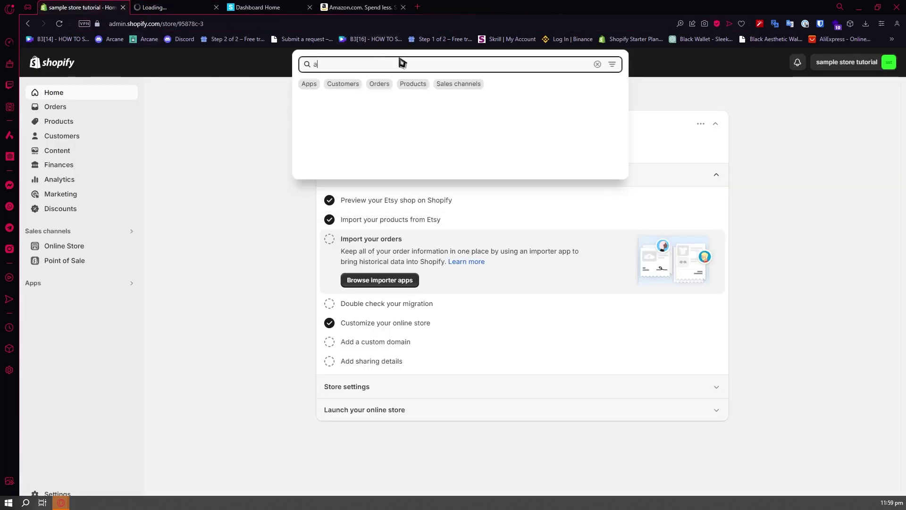
pyautogui.write('mazon')
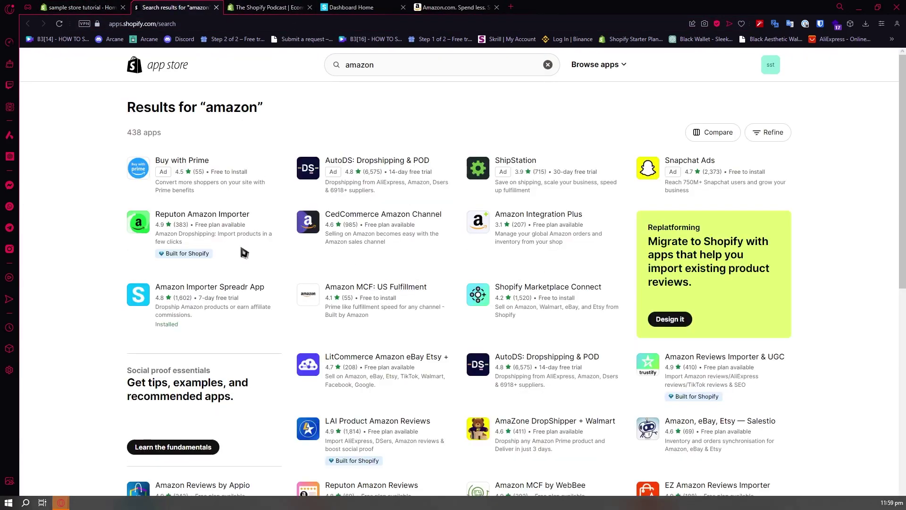
pyautogui.scroll(-2, 493, 285)
pyautogui.scroll(2, 378, 264)
pyautogui.scroll(-2, 504, 268)
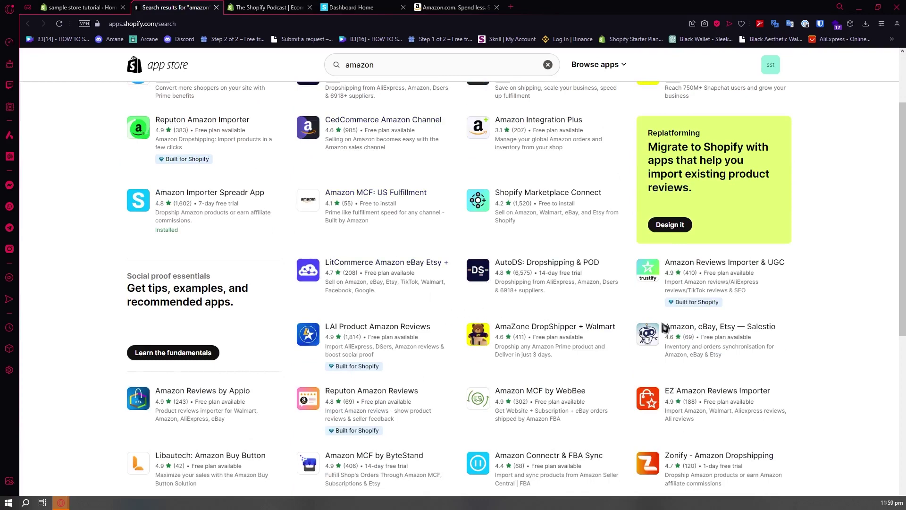
pyautogui.scroll(-1, 404, 329)
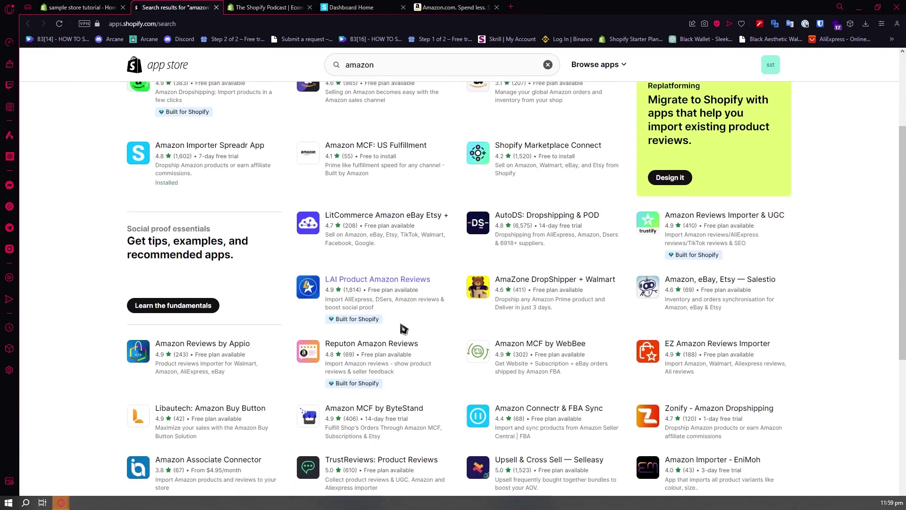
pyautogui.scroll(-4, 403, 328)
pyautogui.scroll(7, 360, 335)
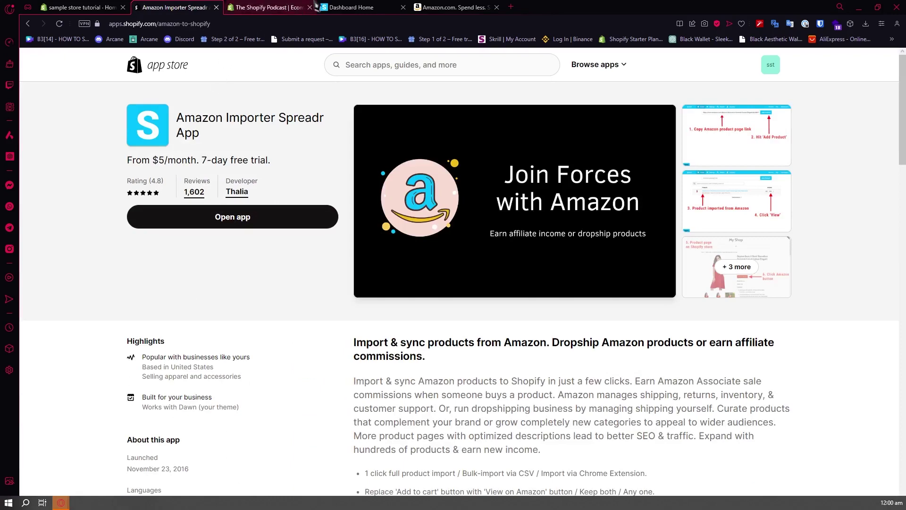
# Check the two imported products on the Spreadr dashboard, then go to the Amazon.com homepage
pyautogui.click(340, 7)
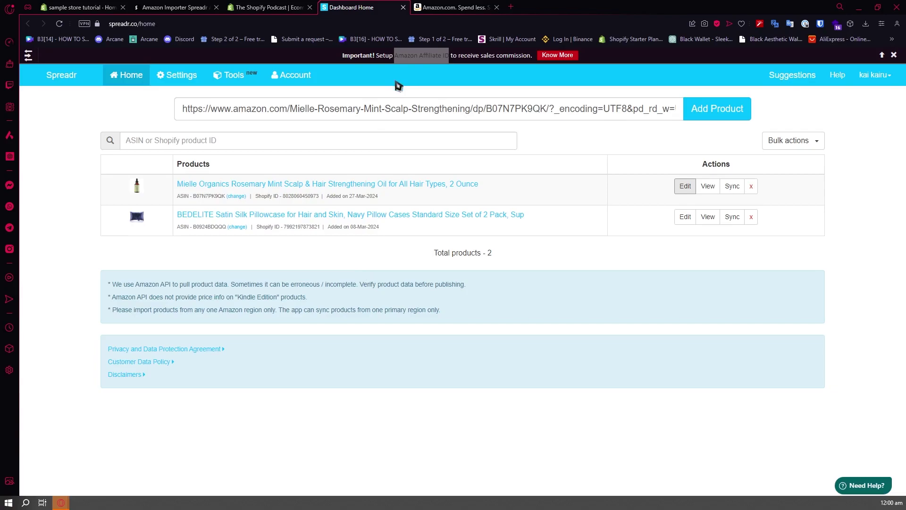
pyautogui.click(453, 7)
# Browse Amazon and open the Boomerang Kids Outdoor Frisbee ($14.97) product page
pyautogui.scroll(-6, 600, 186)
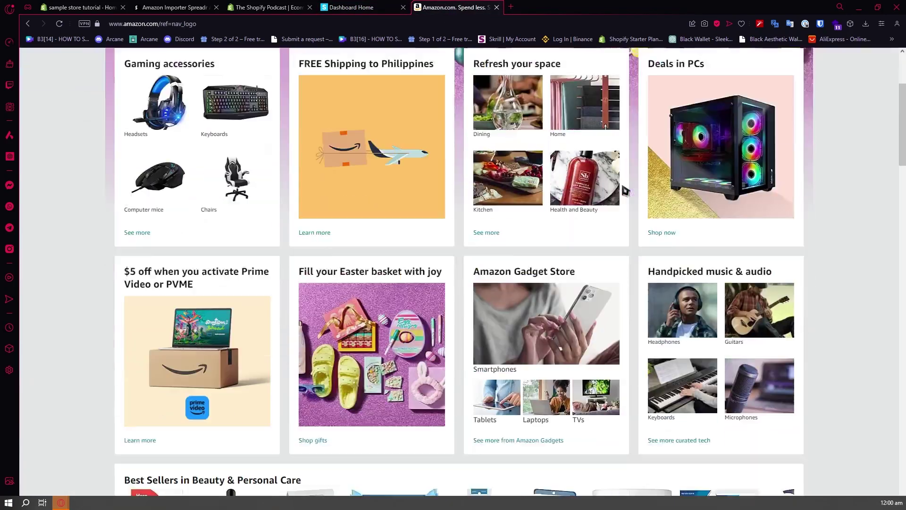
pyautogui.scroll(-13, 584, 186)
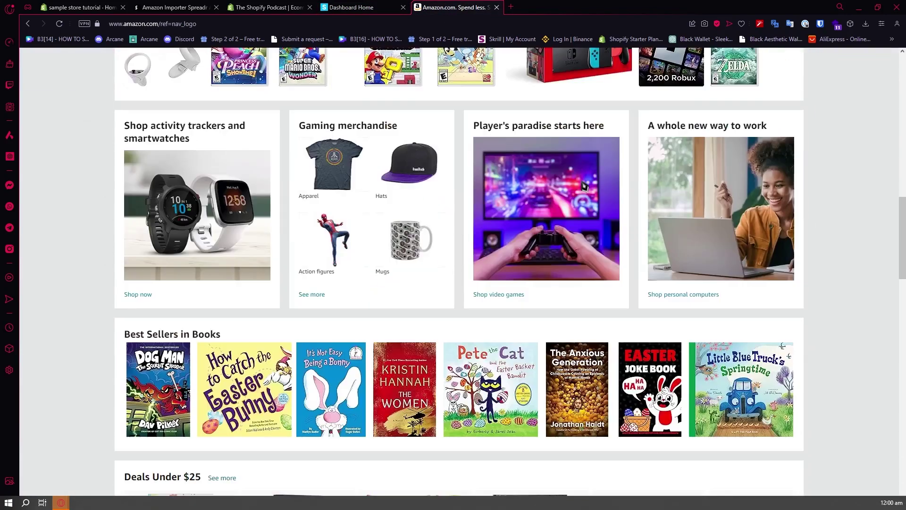
pyautogui.scroll(-3, 583, 187)
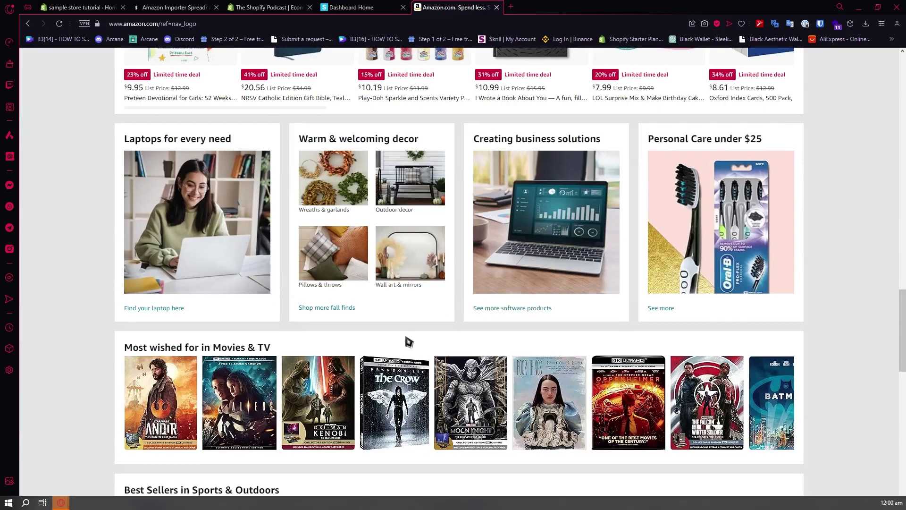
pyautogui.scroll(-4, 406, 339)
pyautogui.scroll(-3, 439, 283)
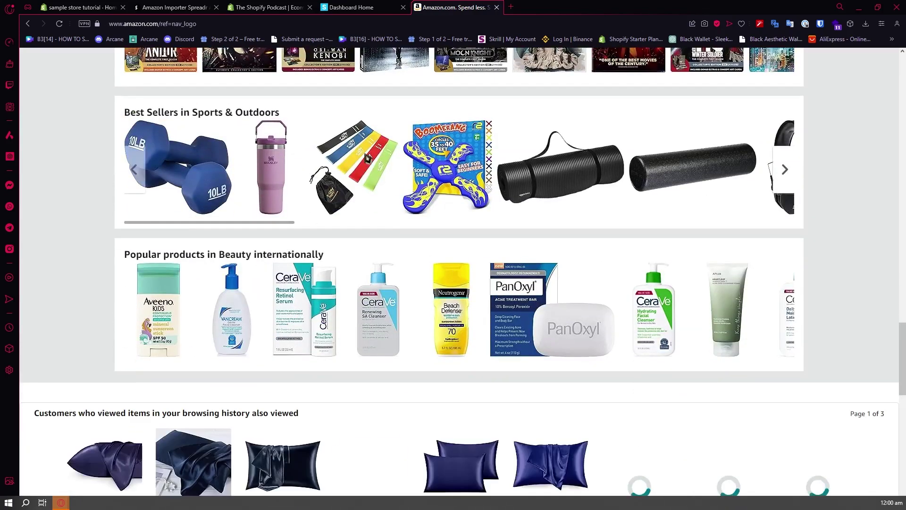
pyautogui.click(437, 161)
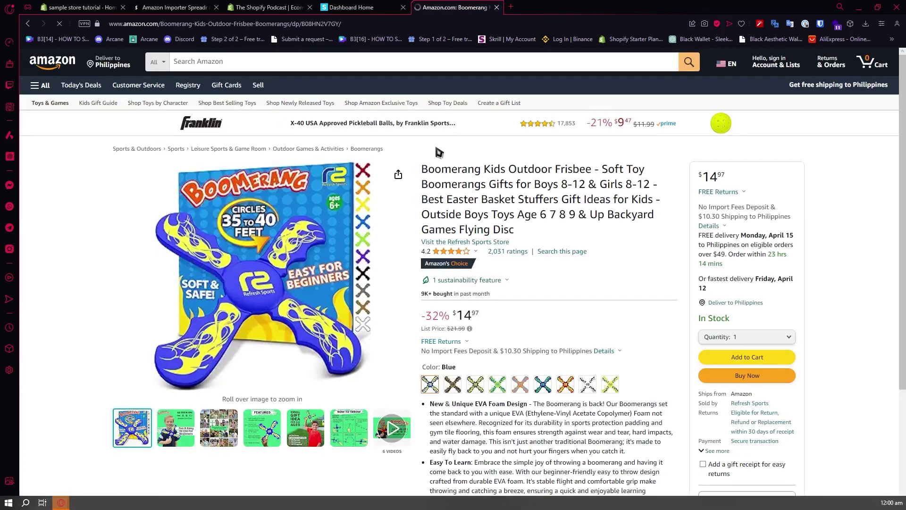
pyautogui.scroll(-4, 562, 276)
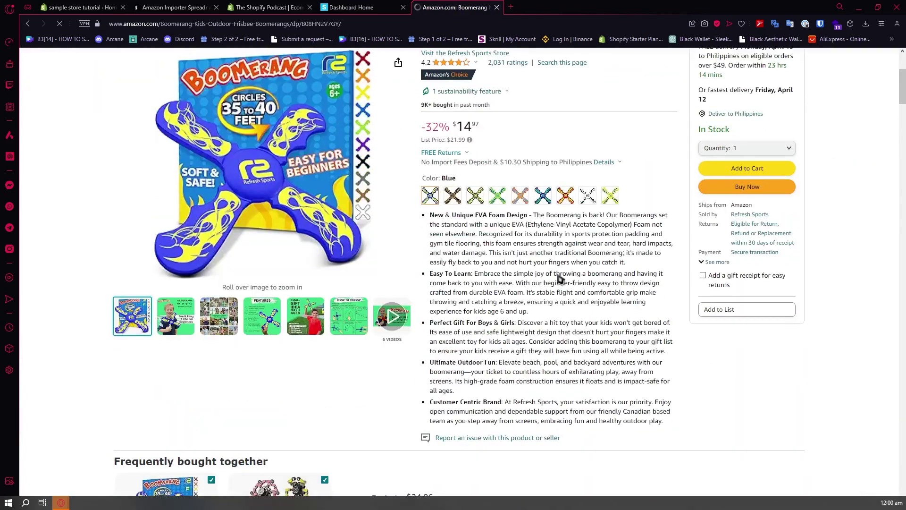
pyautogui.scroll(3, 465, 298)
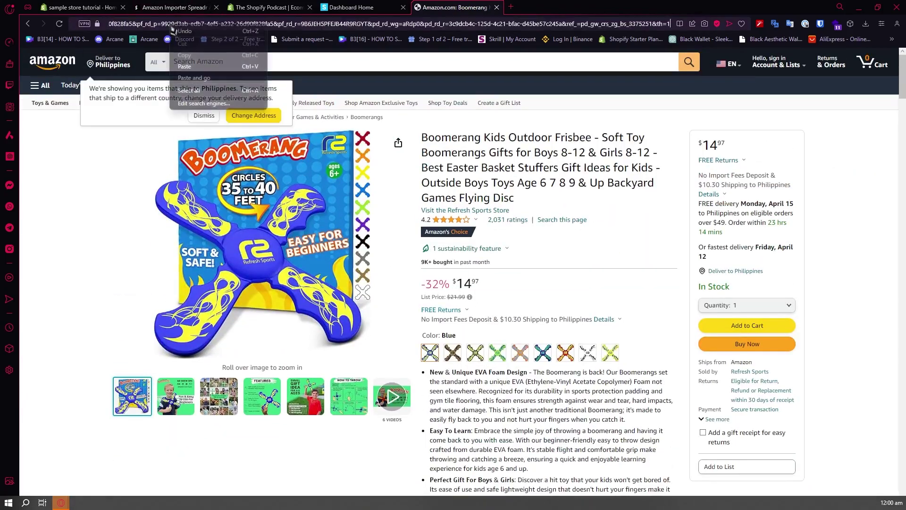
# Copy the boomerang product page's URL from the address bar
pyautogui.doubleClick(167, 24)
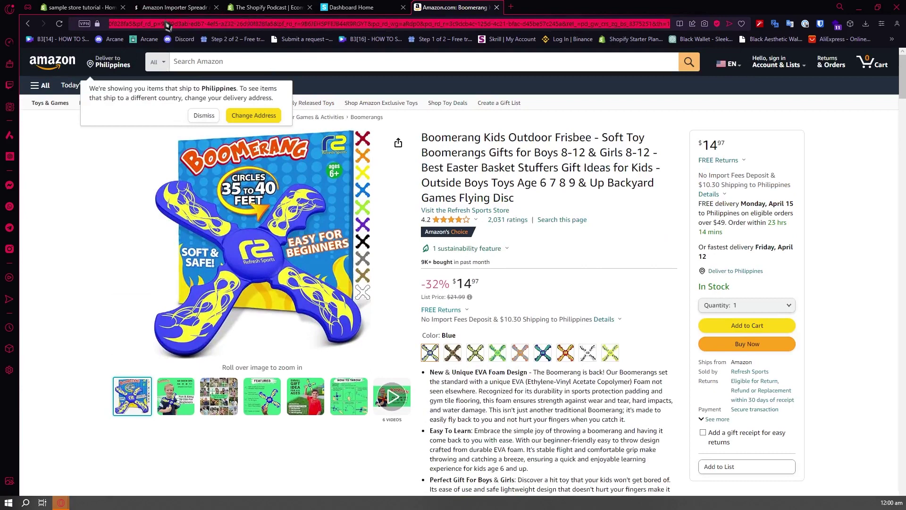
pyautogui.click(167, 25)
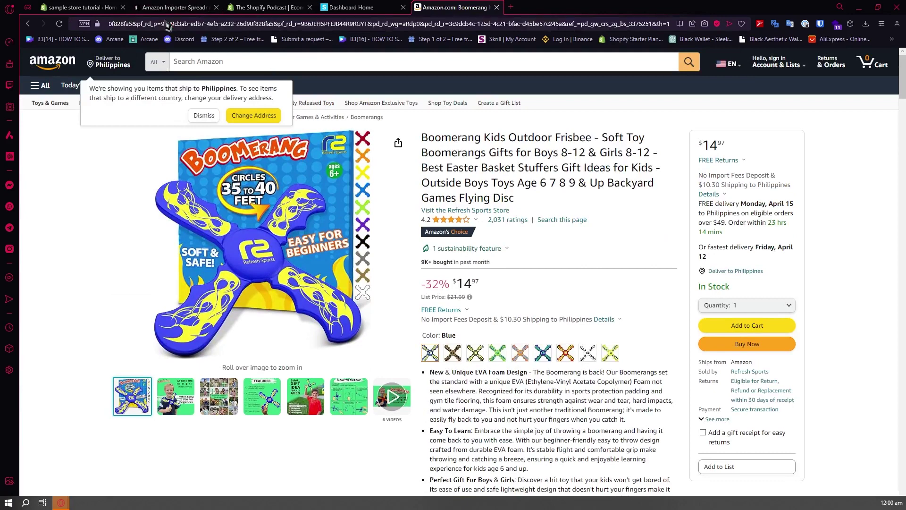
pyautogui.tripleClick(147, 23)
pyautogui.rightClick(144, 22)
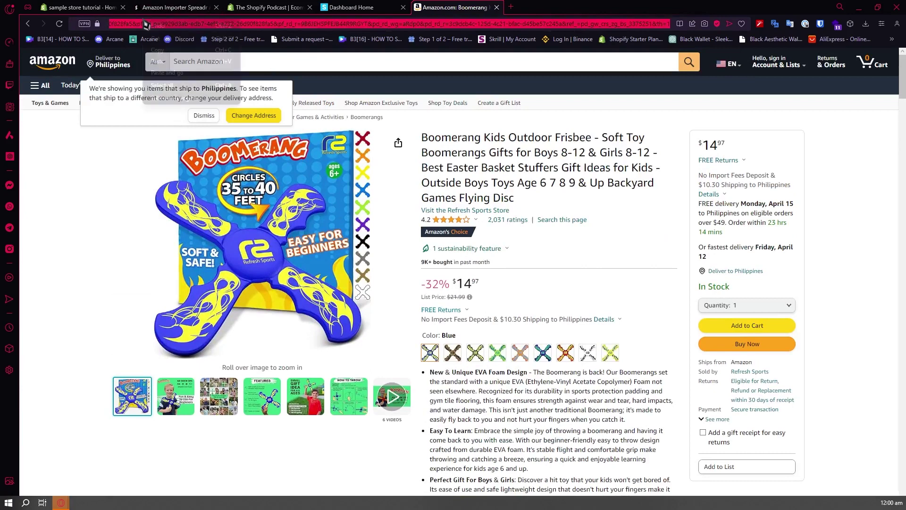
pyautogui.click(158, 49)
pyautogui.click(346, 7)
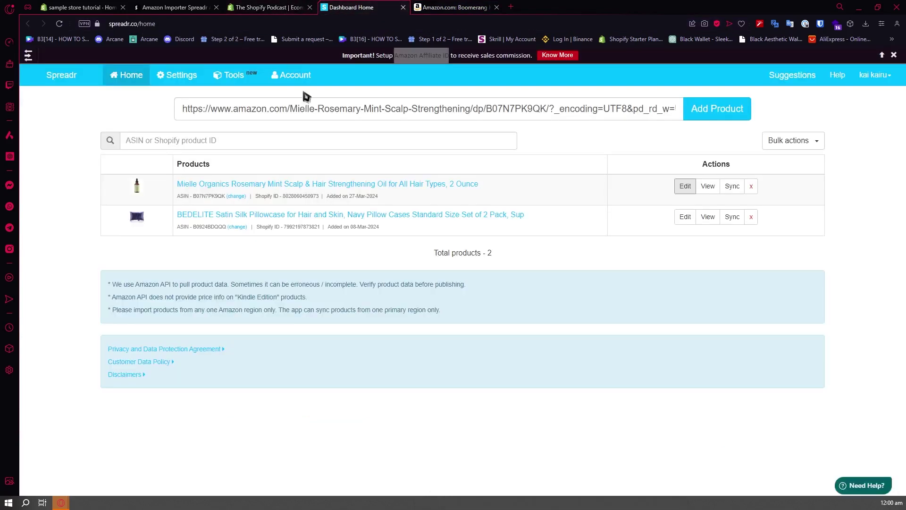
# Paste the boomerang's Amazon URL into Spreadr's link field, add the product, and dismiss the confirmation
pyautogui.click(326, 116)
pyautogui.rightClick(326, 114)
pyautogui.click(364, 187)
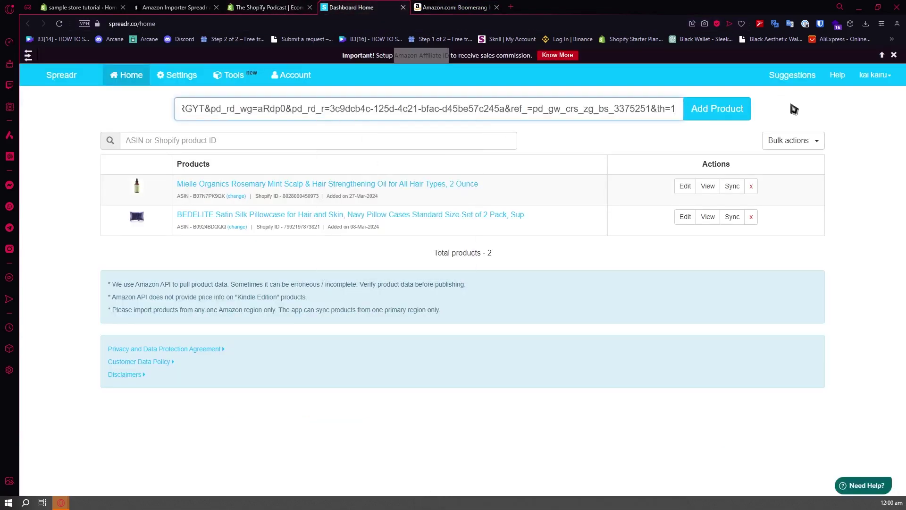
pyautogui.click(712, 118)
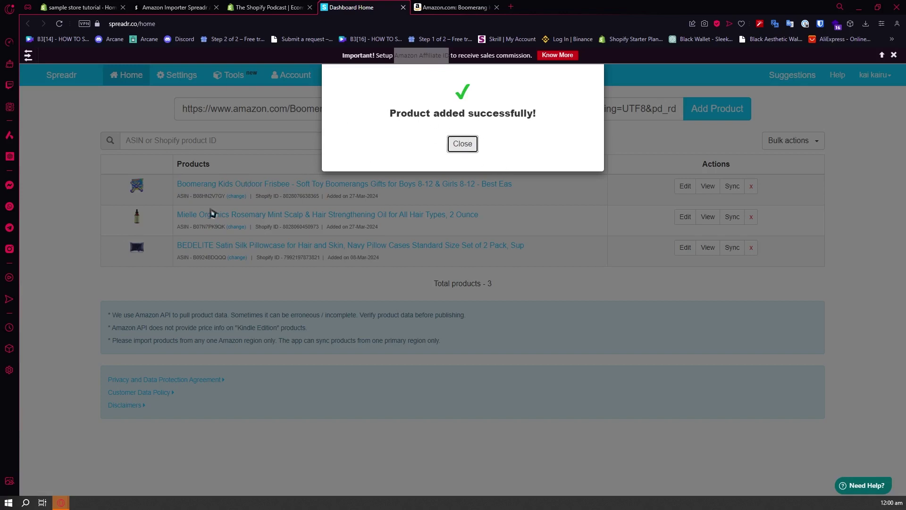
pyautogui.click(467, 151)
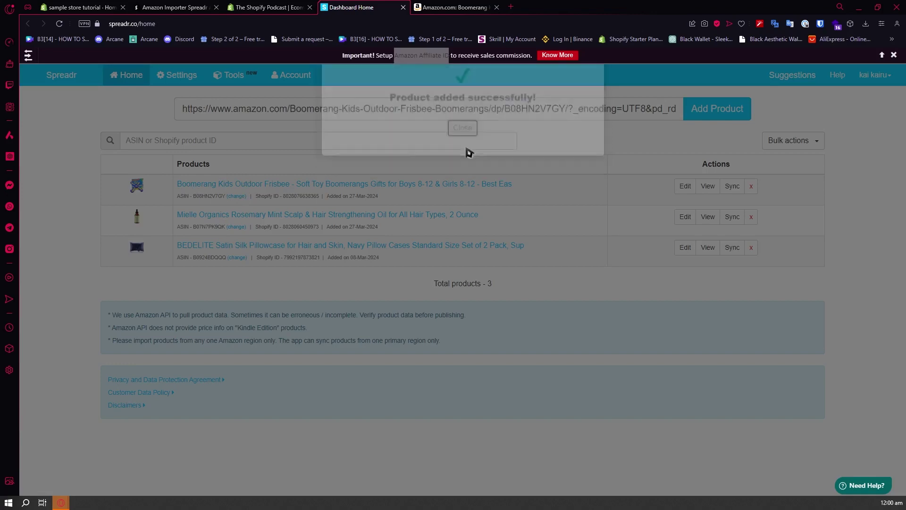
pyautogui.moveTo(345, 56); pyautogui.dragTo(529, 59)
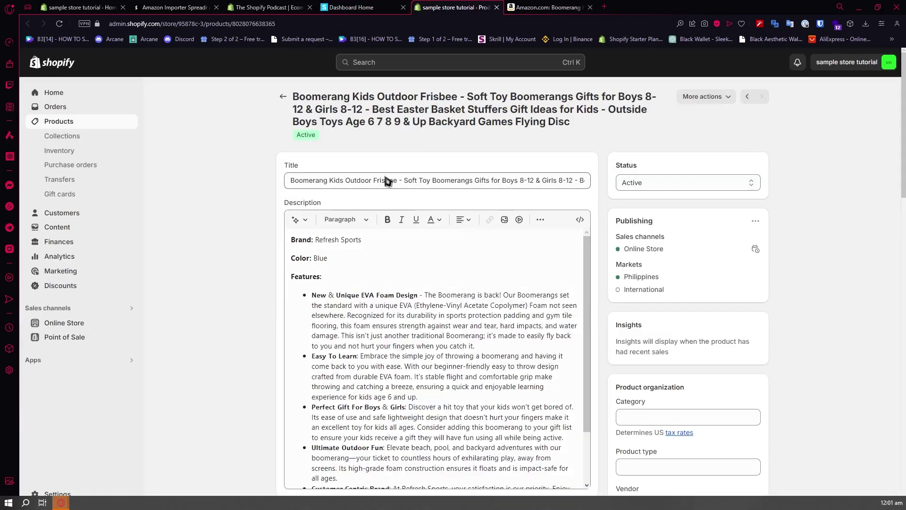
# Change the boomerang's price from ₱829.39 to ₱850.00 and save it
pyautogui.scroll(-5, 387, 180)
pyautogui.scroll(2, 406, 146)
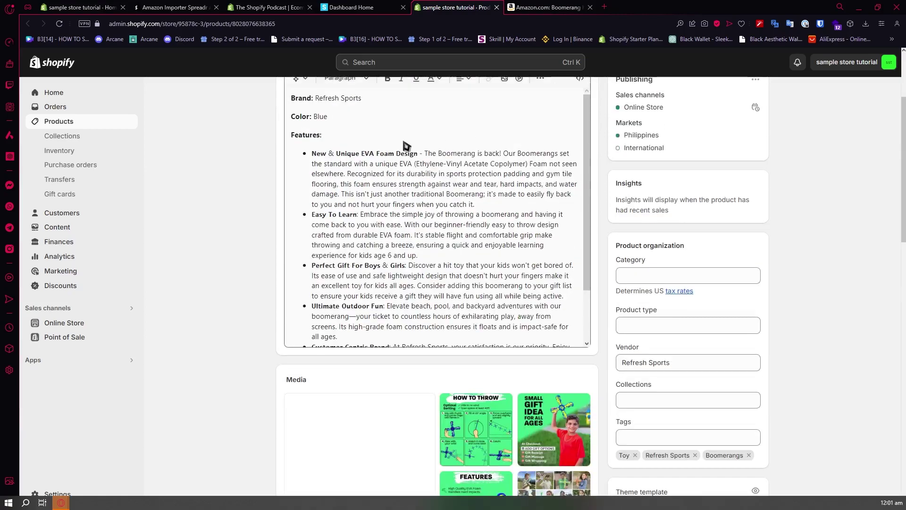
pyautogui.scroll(3, 406, 146)
pyautogui.scroll(-8, 302, 302)
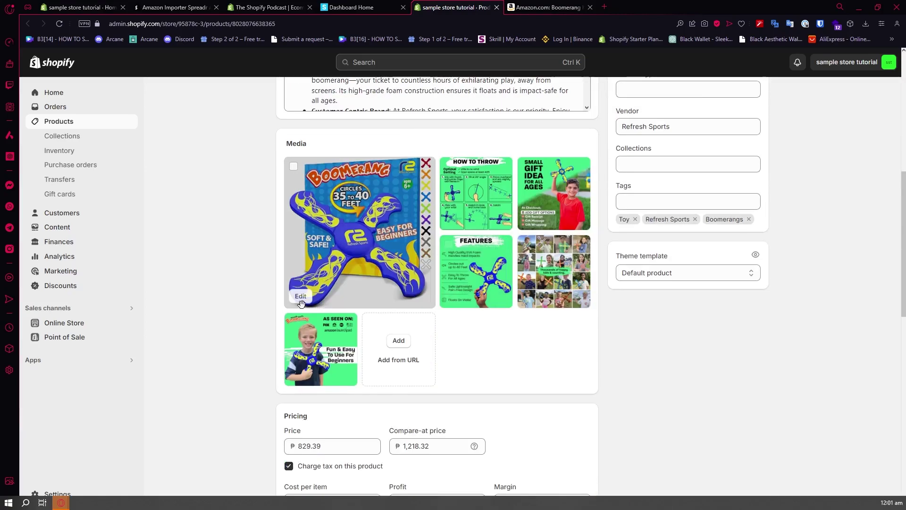
pyautogui.scroll(-7, 253, 330)
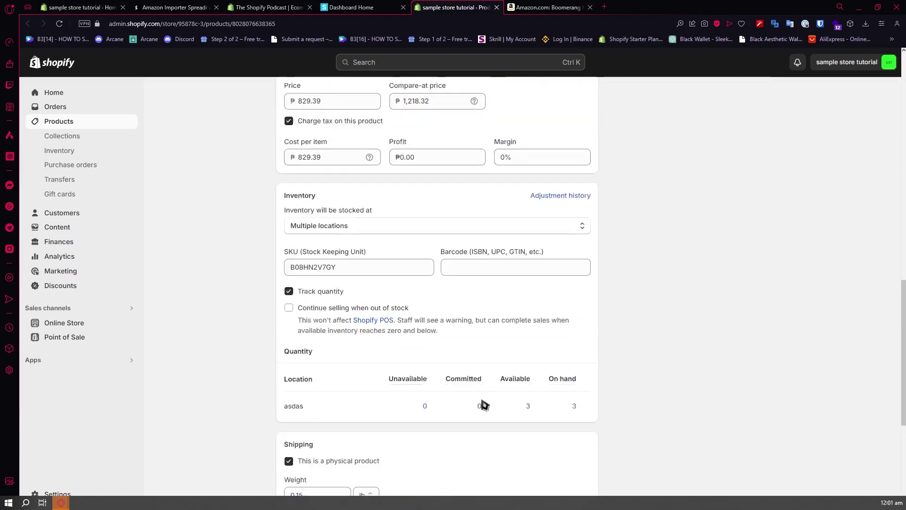
pyautogui.scroll(5, 485, 404)
pyautogui.doubleClick(359, 353)
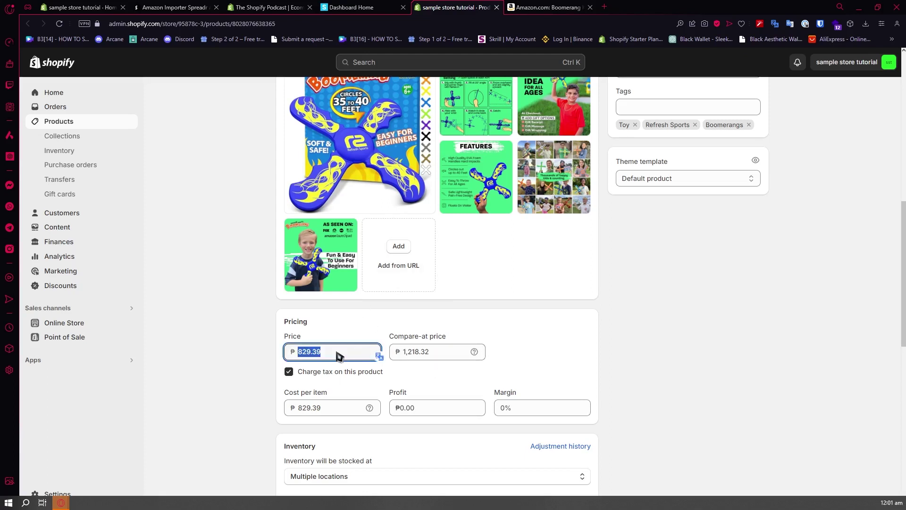
pyautogui.click(352, 358)
pyautogui.press('BackSpace')
pyautogui.press('BackSpace')
pyautogui.press('BackSpace')
pyautogui.press('BackSpace')
pyautogui.press('BackSpace')
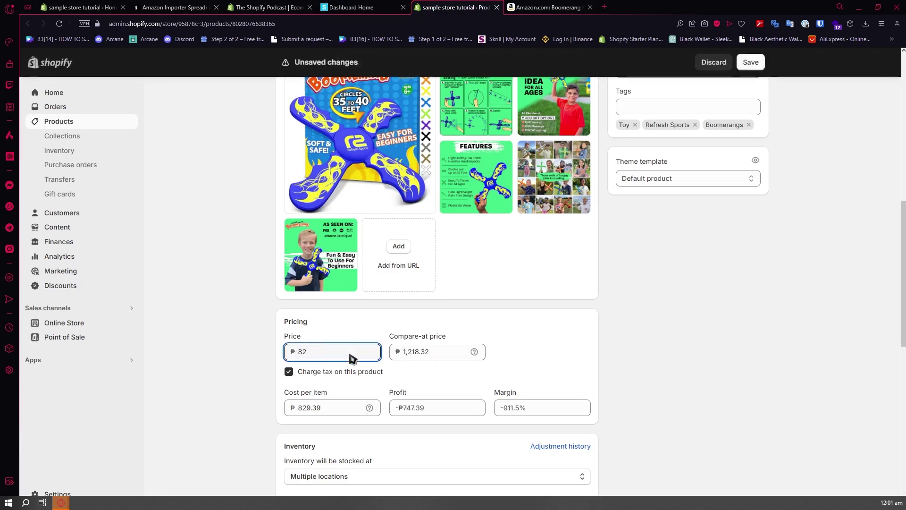
pyautogui.write('50')
pyautogui.click(637, 317)
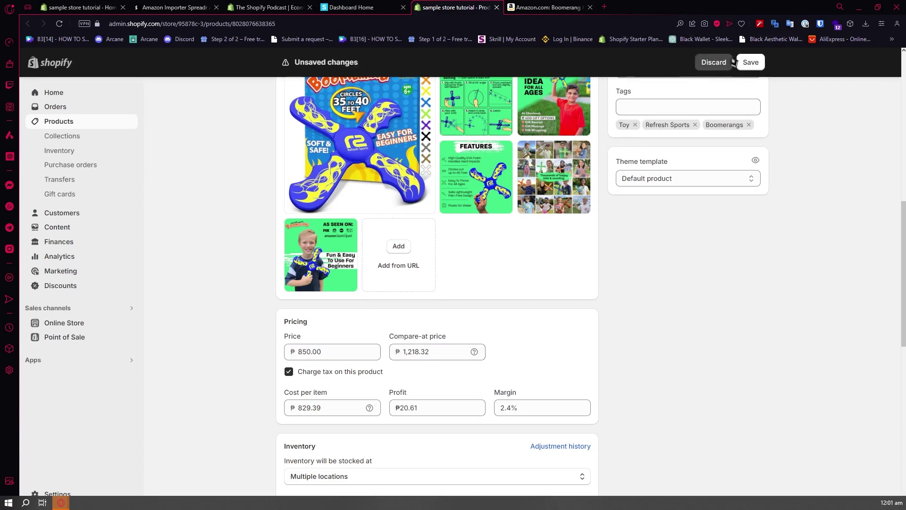
pyautogui.click(753, 62)
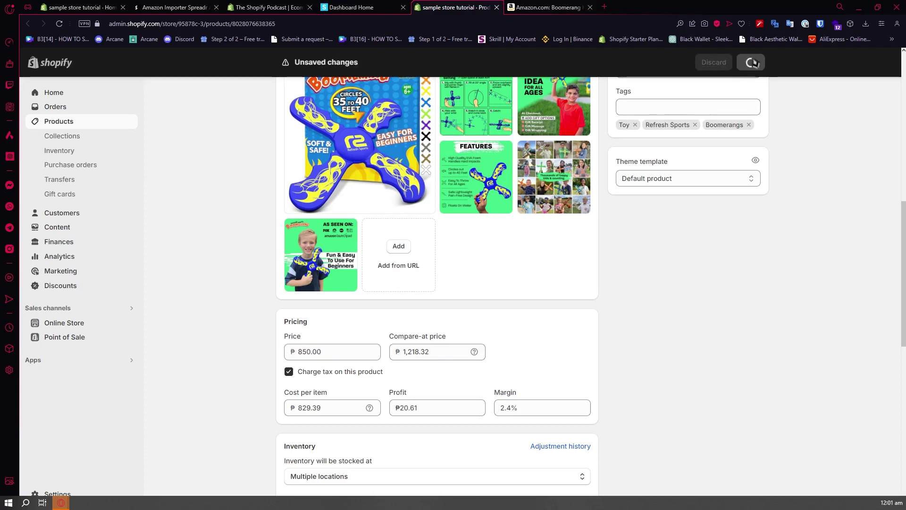
pyautogui.scroll(4, 552, 318)
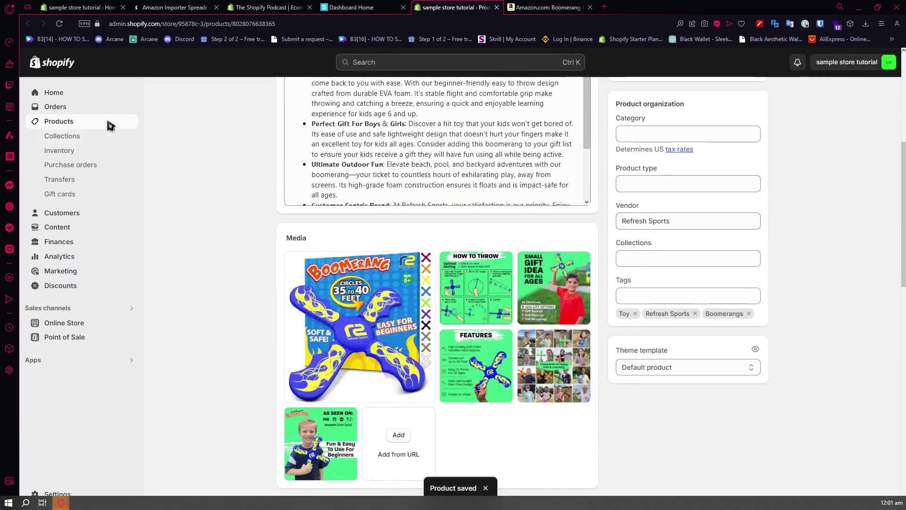
# View the boomerang on the storefront at ₱850.00 PHP, then close the storefront tab
pyautogui.click(110, 126)
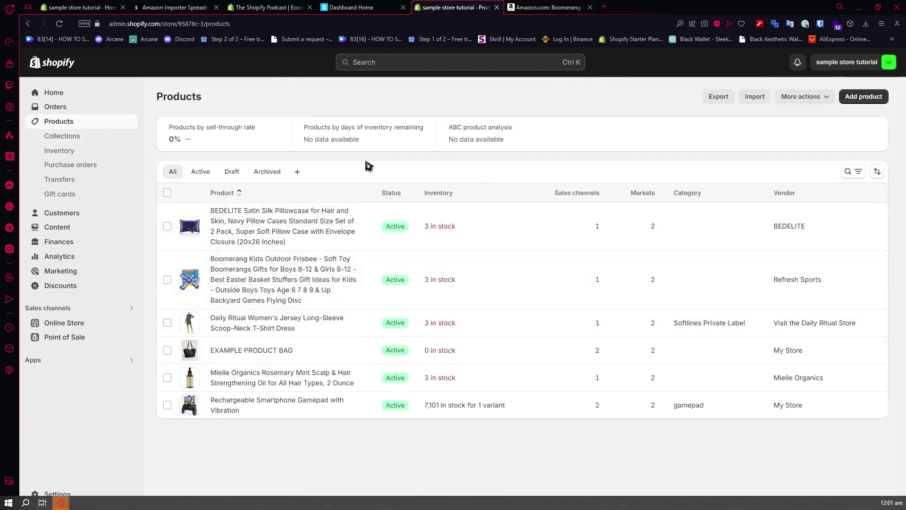
pyautogui.click(380, 8)
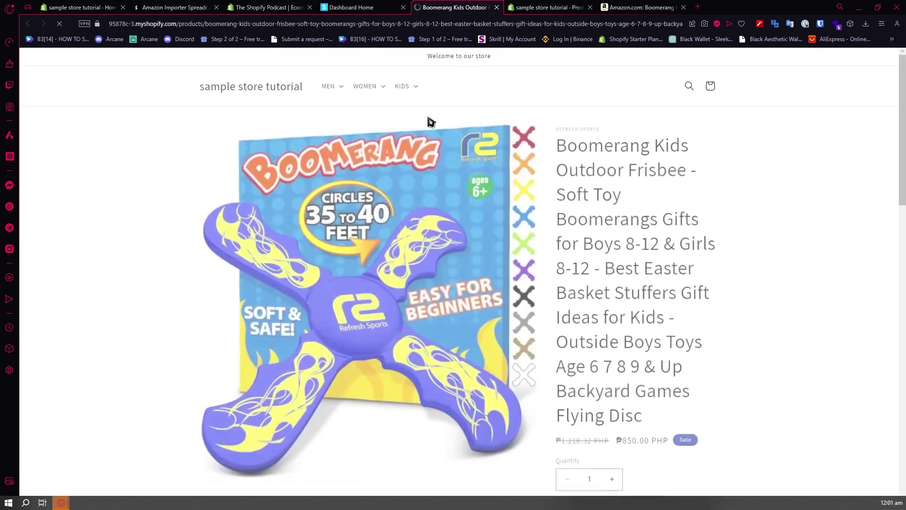
pyautogui.scroll(-5, 566, 202)
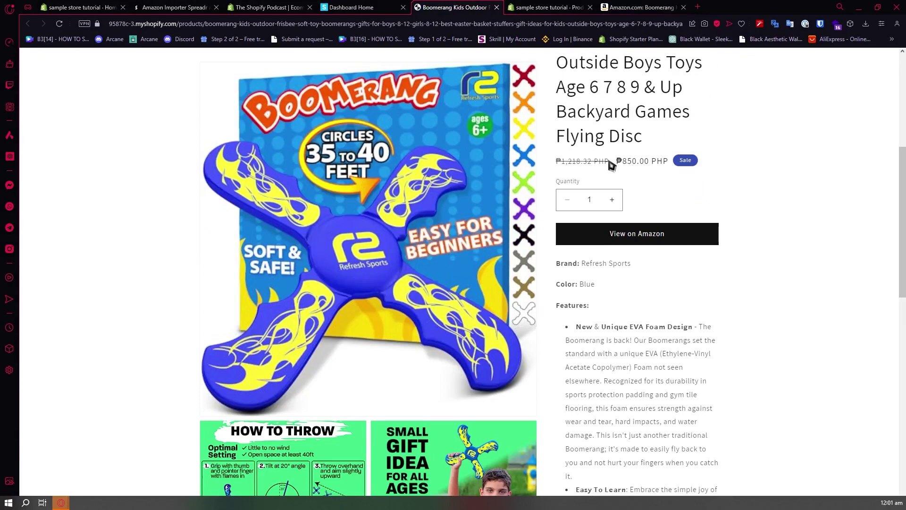
pyautogui.scroll(-4, 662, 272)
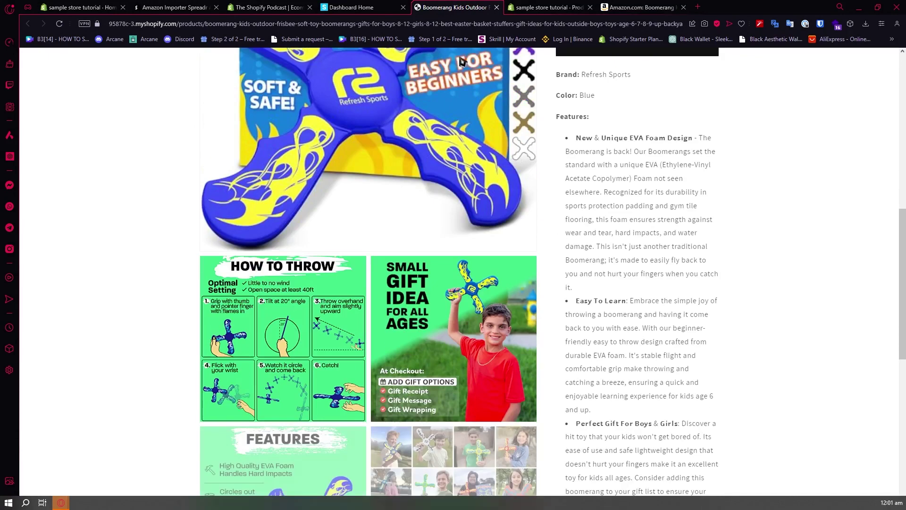
pyautogui.click(496, 8)
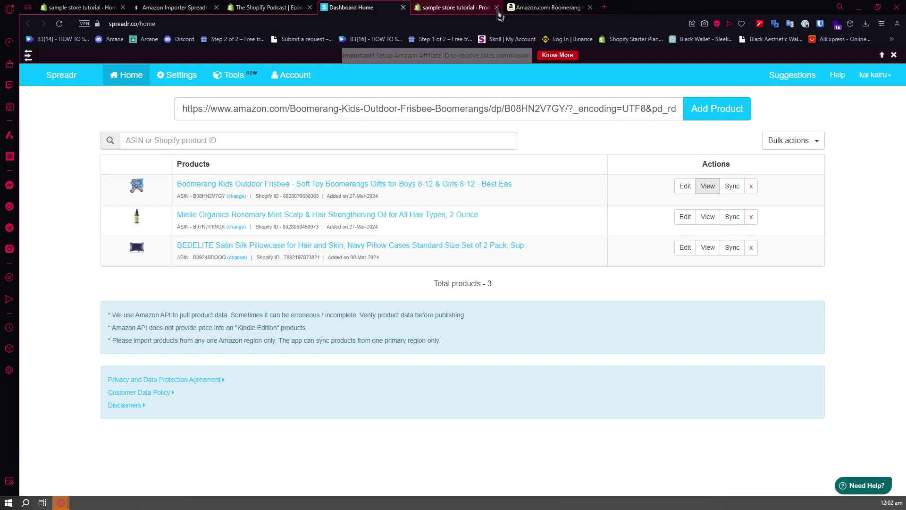